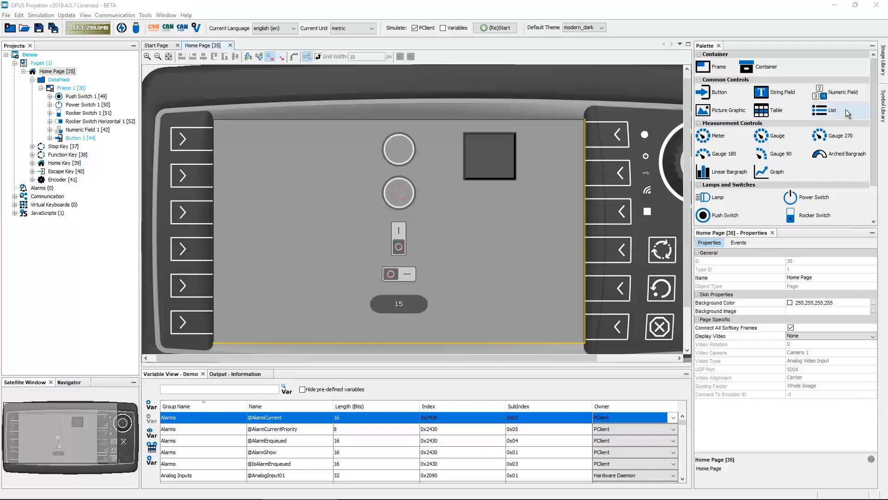
- Browse the ISO 7000 symbols in the Symbol Library, then select Frame 1 on the home page
left_click(883, 106)
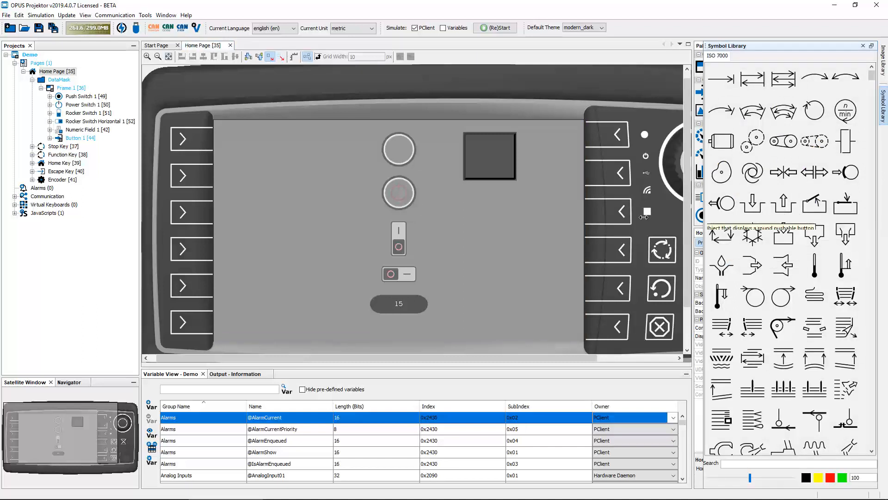
left_click(544, 224)
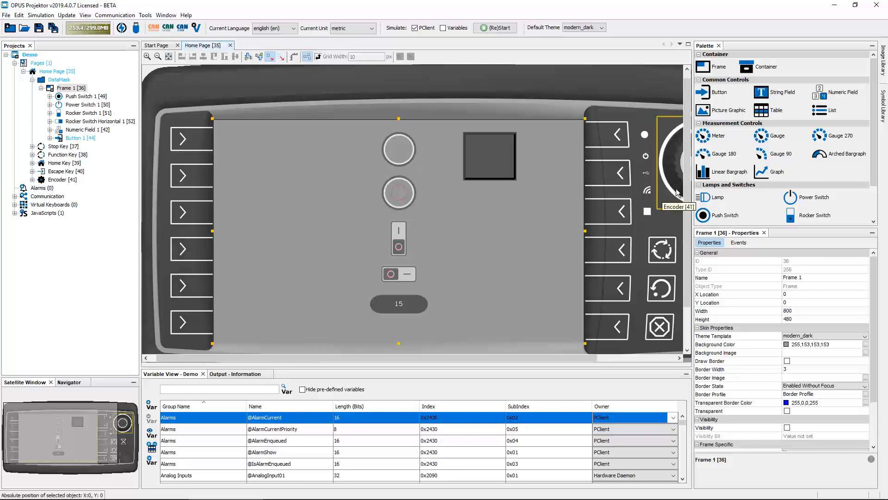
- Load the Training 2 and Training pictures folders from Dokumente into the Image Library
left_click(884, 67)
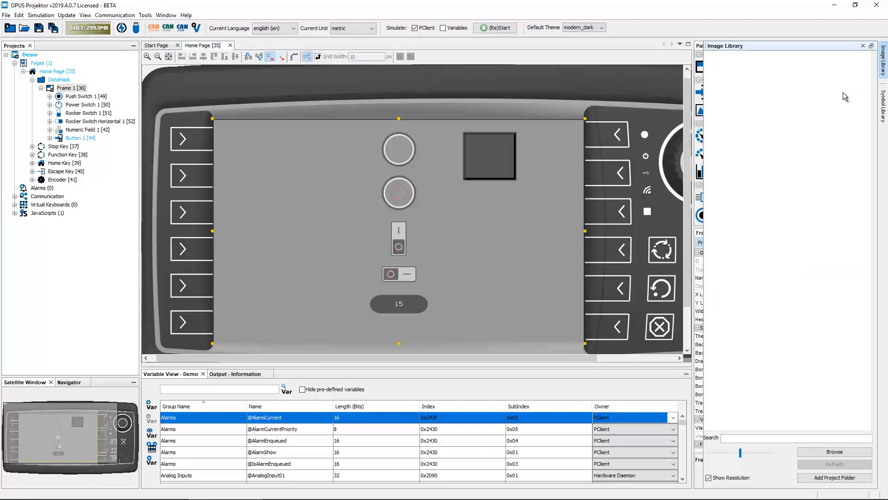
left_click(848, 451)
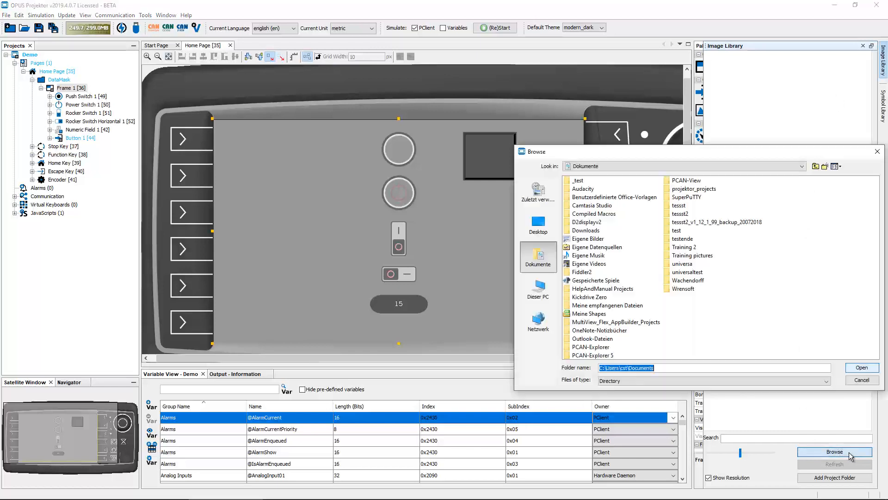
left_click(683, 247)
left_click(689, 255, "ctrl")
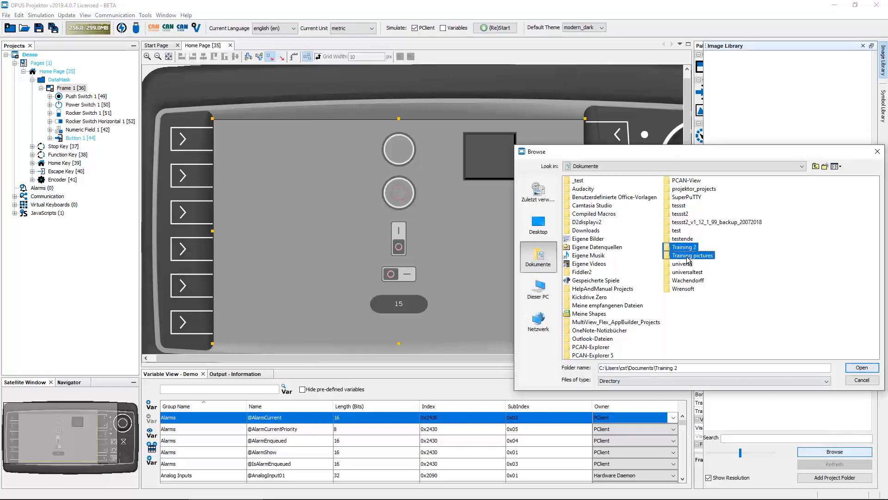
left_click(858, 369)
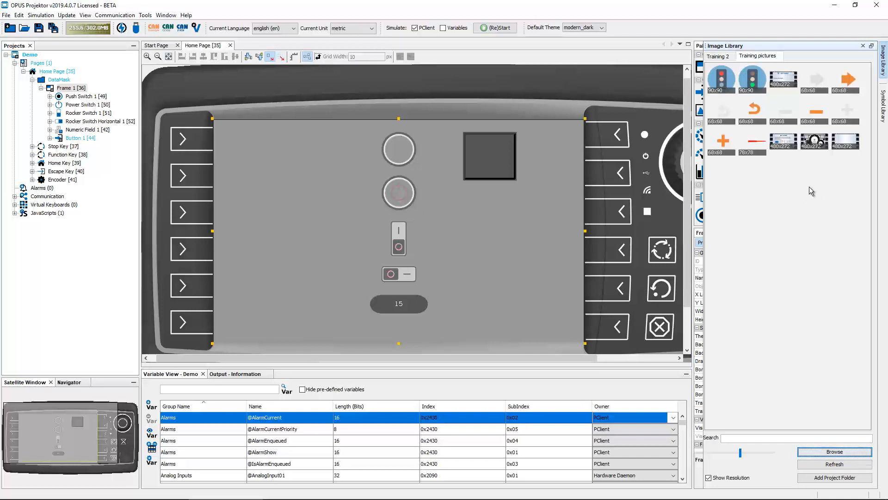
- Compare the Training 2 and Training pictures tabs, then refresh the Image Library
left_click(720, 56)
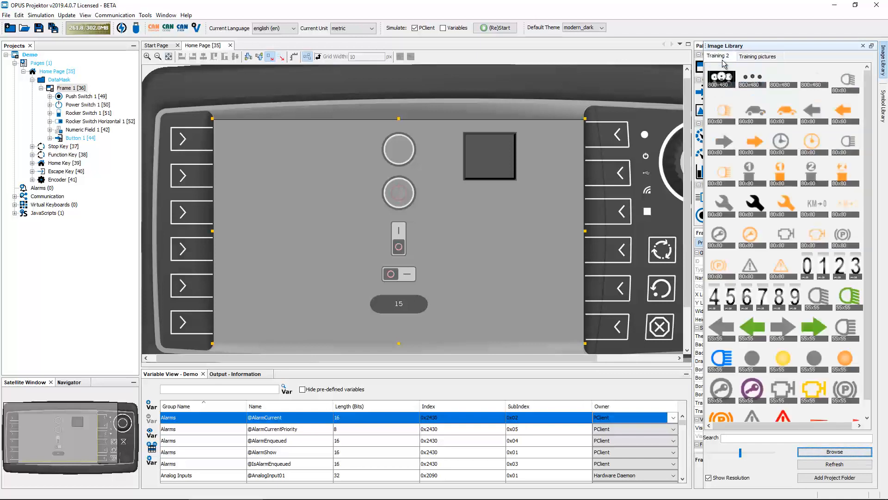
left_click(763, 57)
left_click(720, 56)
scroll(813, 150, "down", 1)
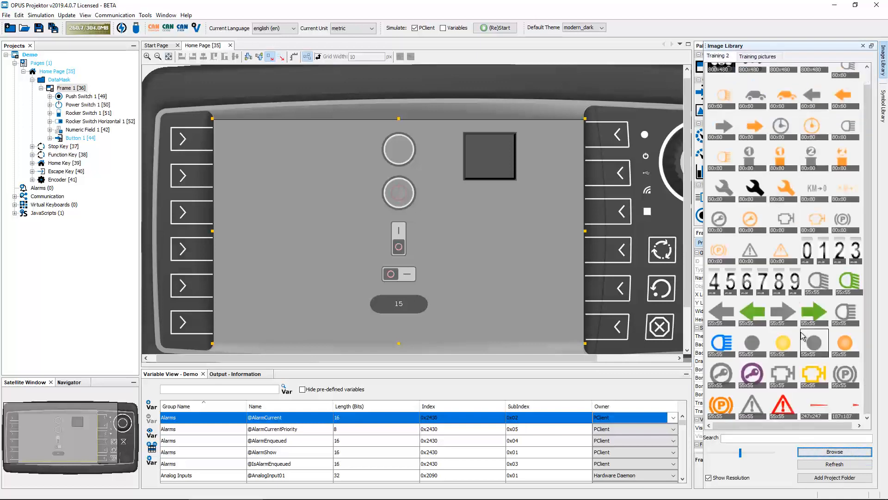
scroll(802, 333, "up", 1)
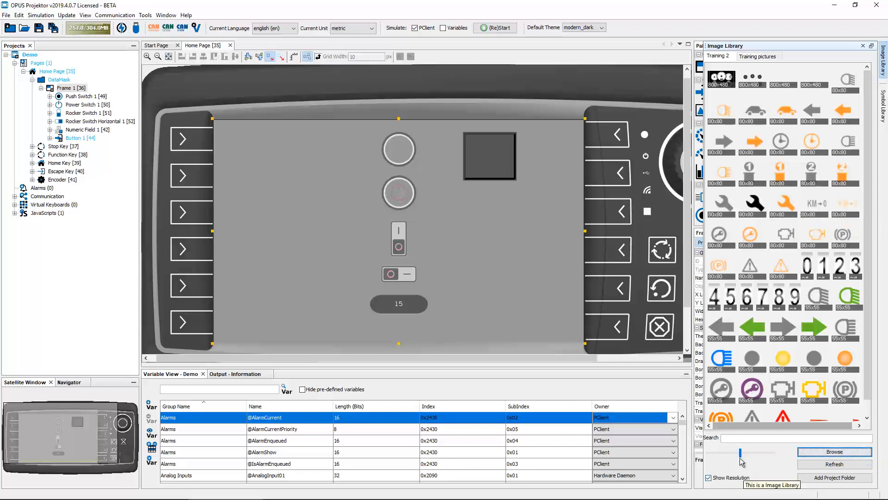
left_click(834, 463)
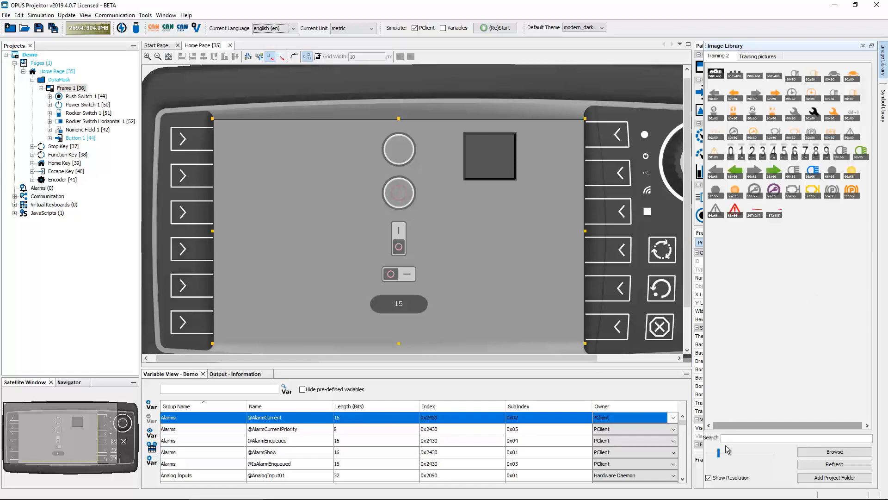
- Resize the library thumbnails so the Training 2 images show four per row
left_click_drag(719, 453, 769, 453)
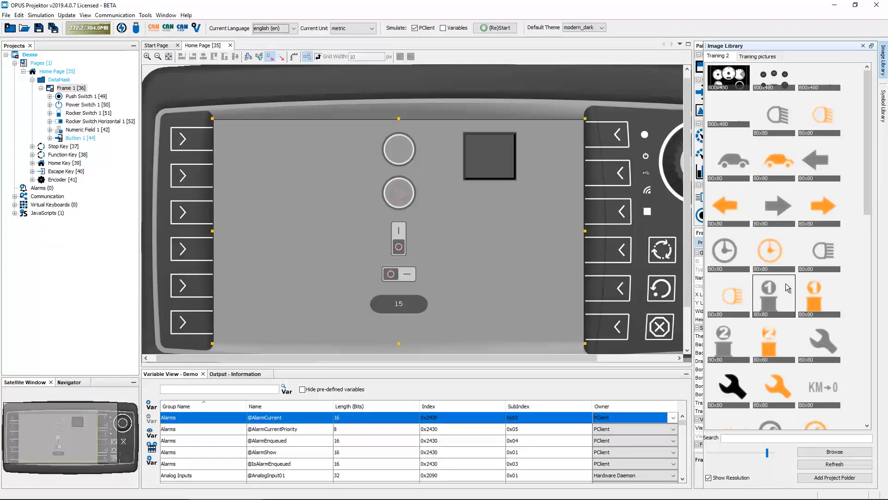
left_click_drag(864, 206, 858, 182)
scroll(857, 273, "down", 1)
scroll(857, 277, "down", 5)
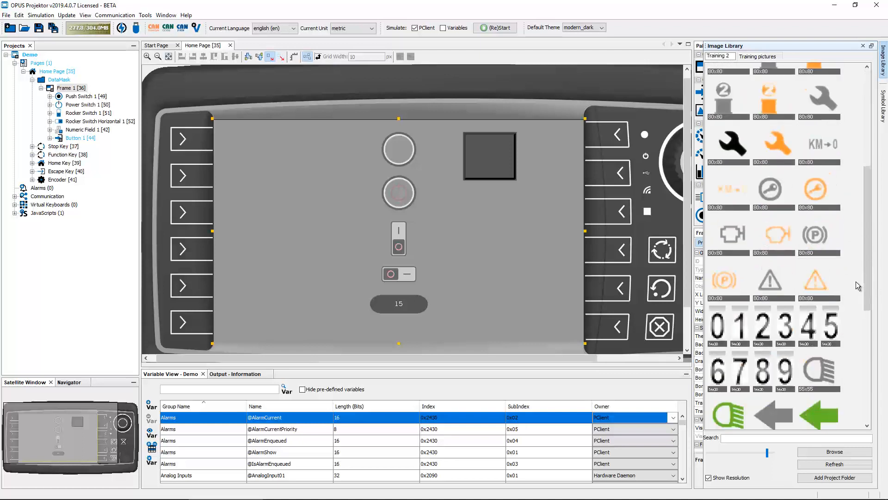
scroll(856, 285, "up", 7)
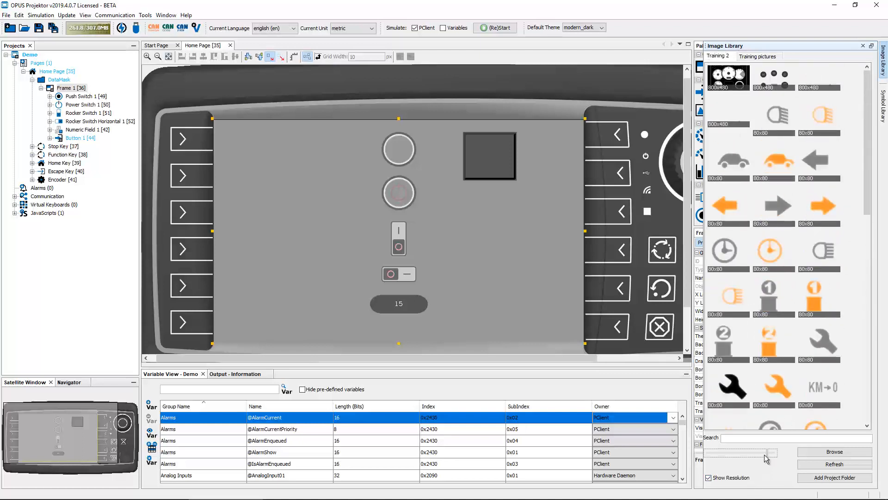
left_click_drag(765, 456, 747, 456)
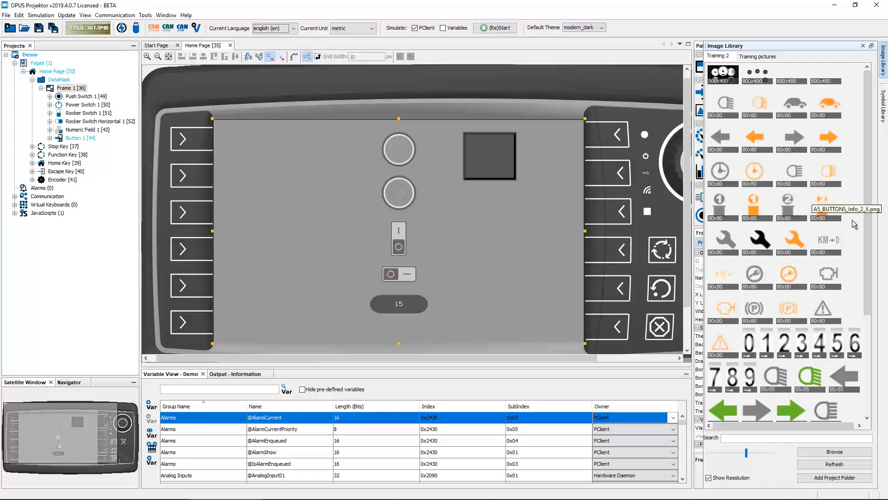
scroll(858, 227, "down", 2)
scroll(858, 226, "down", 1)
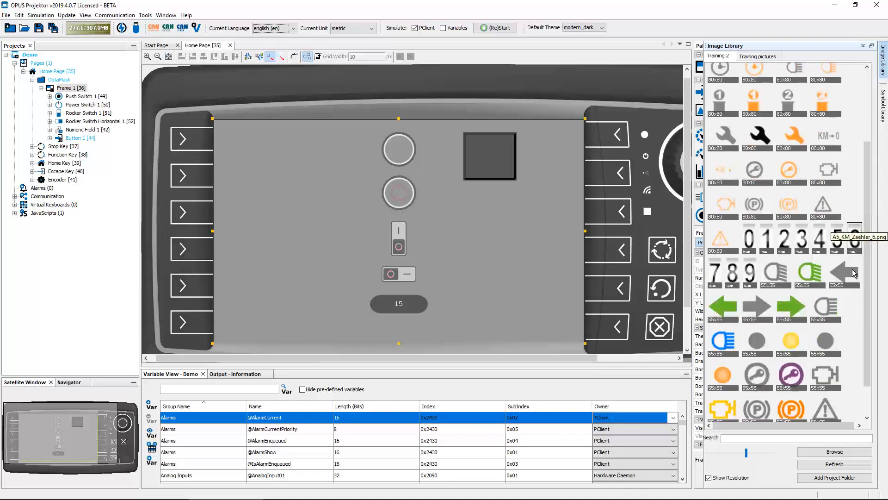
scroll(857, 334, "up", 2)
scroll(851, 177, "up", 1)
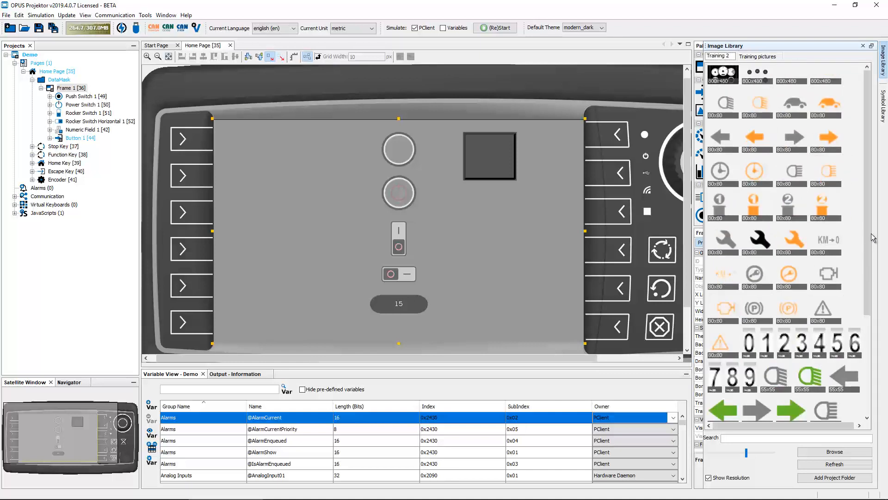
- Toggle the resolution labels off and back on, then select the first 800x480 dashboard image
left_click(711, 478)
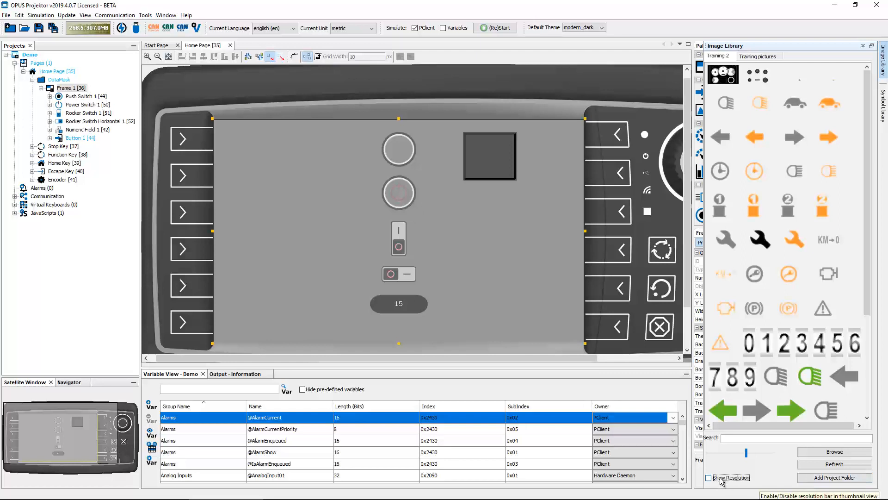
left_click(722, 479)
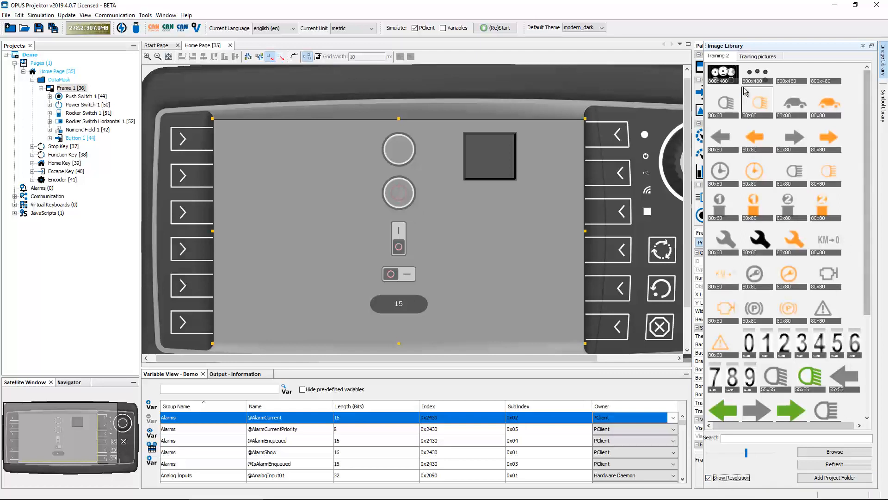
left_click(723, 77)
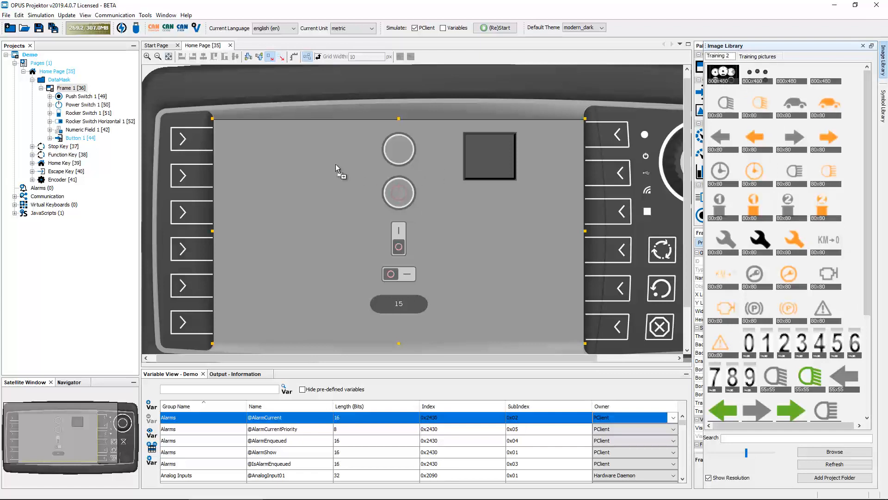
- Make A5_BACK_800_480.png Frame 1's background, then drop the orange arrow onto the left gauge
left_click_drag(337, 168, 307, 164)
mouse_move(340, 174)
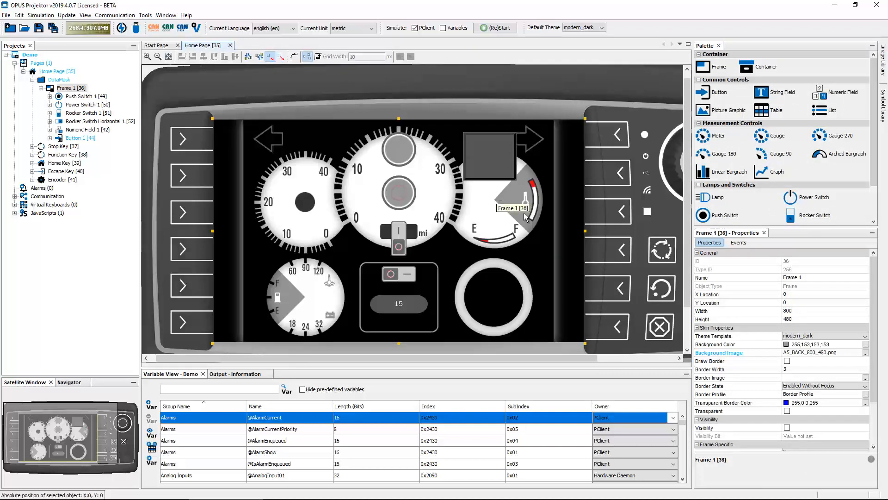
left_click(883, 60)
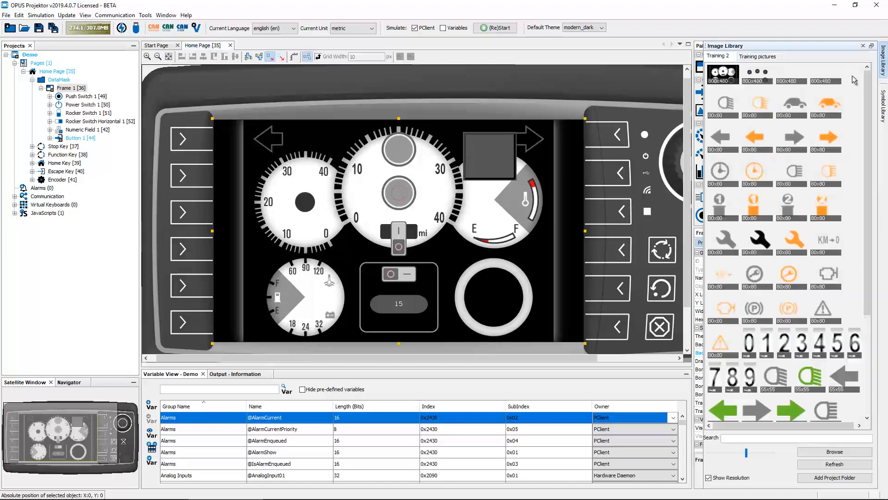
left_click_drag(761, 138, 252, 249)
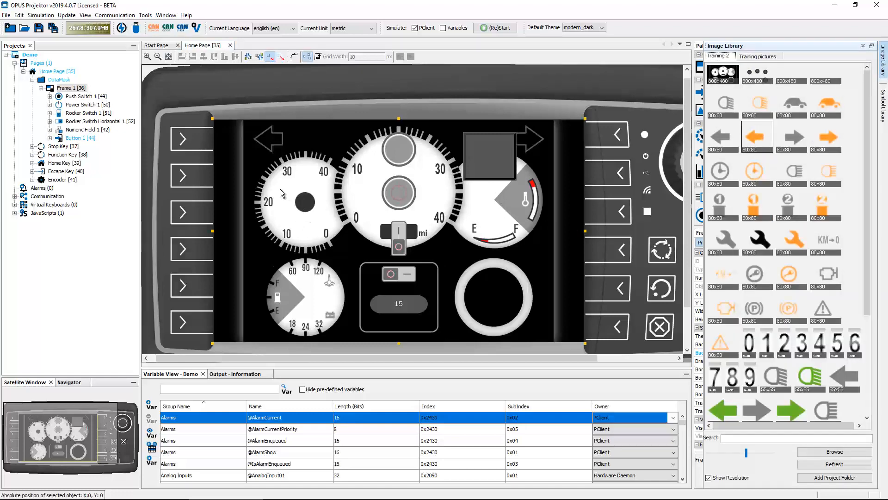
left_click_drag(279, 188, 279, 188)
mouse_move(310, 195)
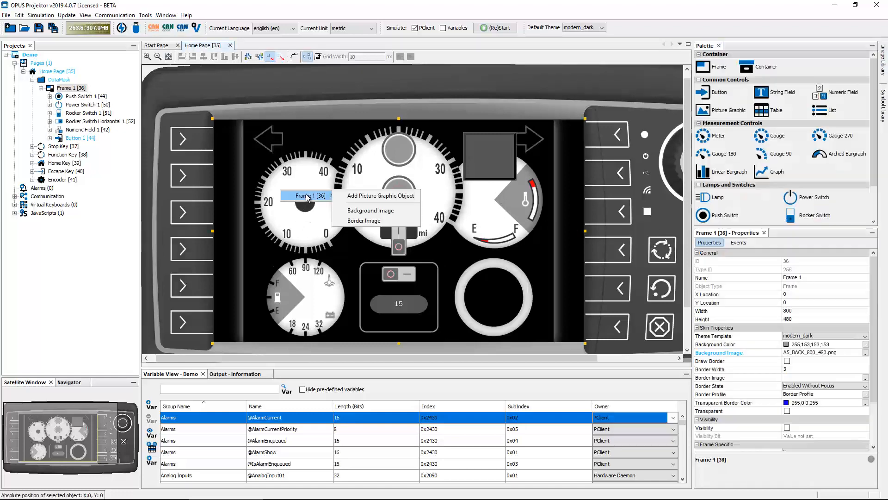
- Add the orange arrow to Frame 1 as a picture graphic, then delete it and confirm
left_click(395, 195)
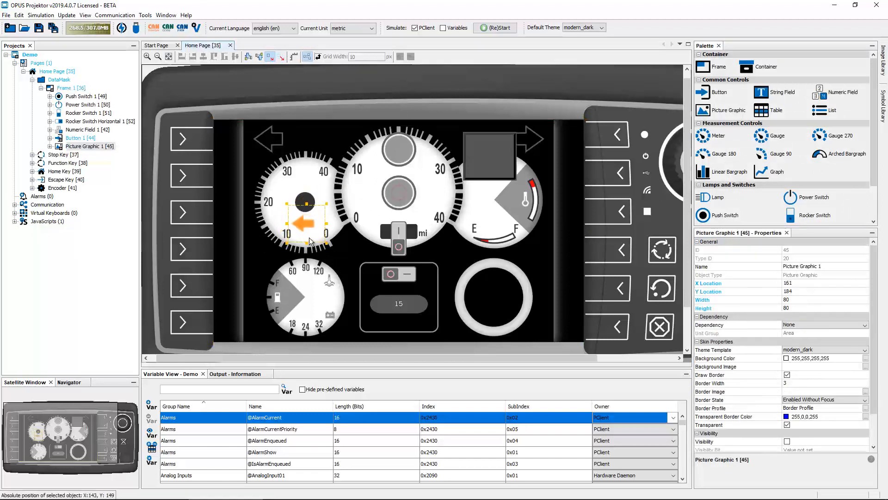
key("Delete")
left_click(485, 277)
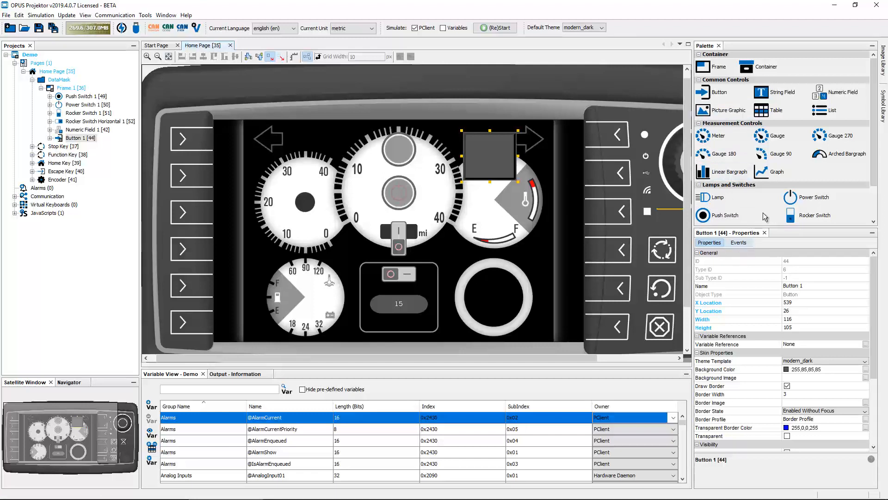
- Open the Image Library and switch from Training pictures back to the Training 2 set
left_click(883, 61)
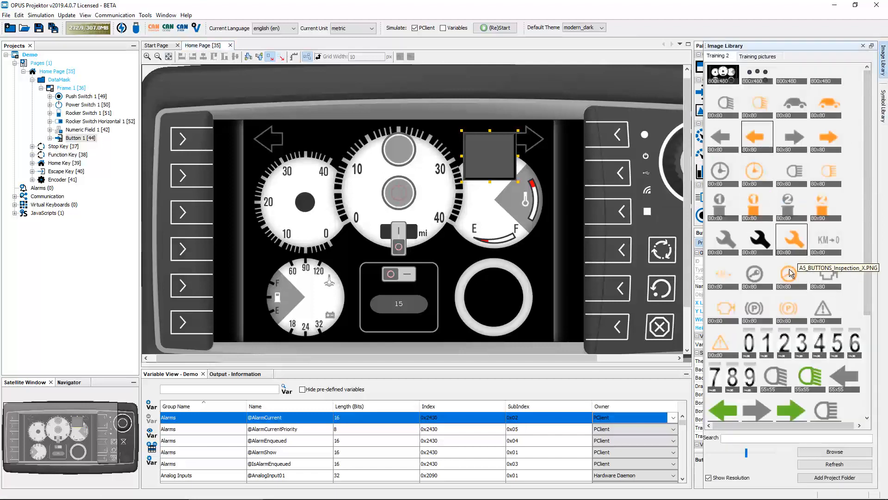
left_click(761, 56)
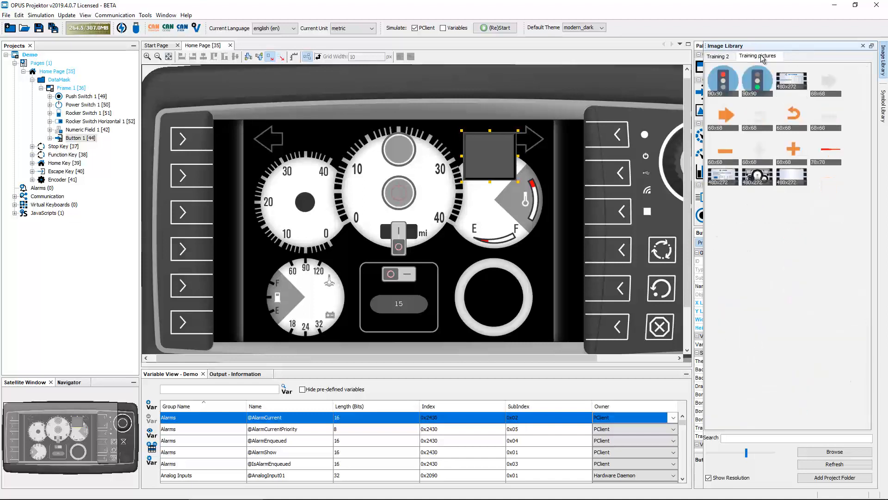
left_click(718, 56)
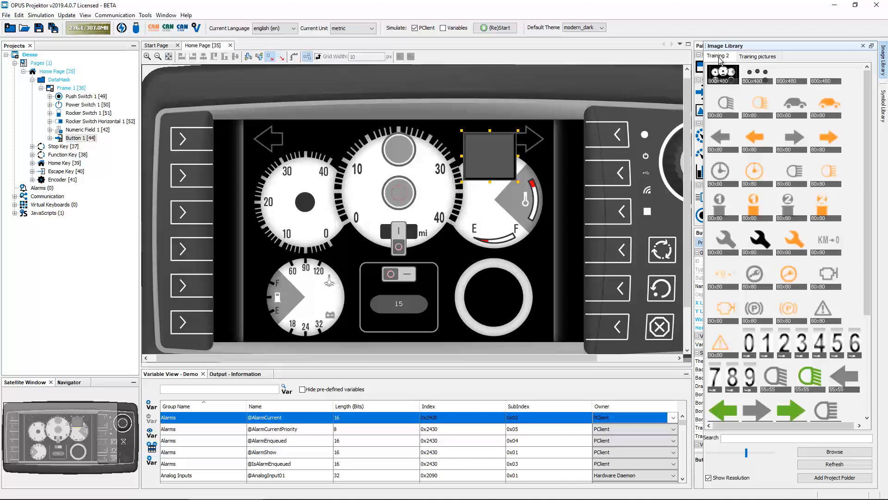
- Select thirteen orange icons in order, headlight through warning triangle, and drop them onto Frame 1
left_click(826, 171)
left_click(761, 104)
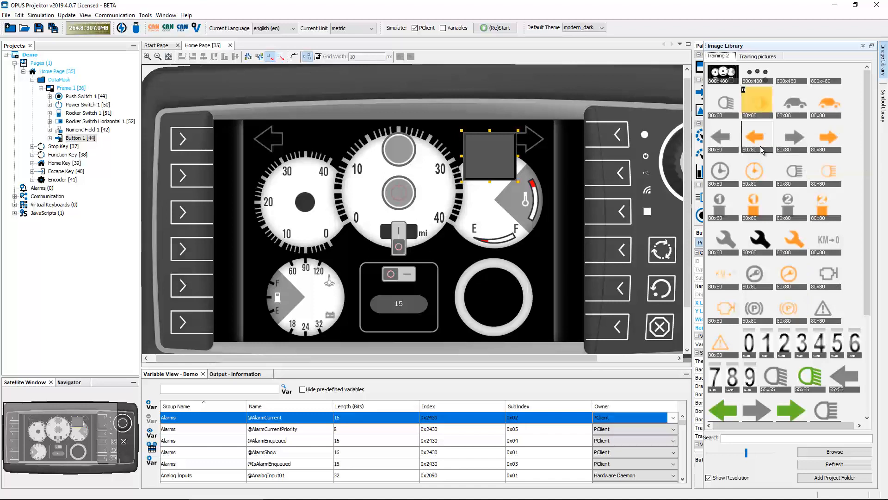
left_click(760, 144, "ctrl")
left_click(759, 194, "ctrl")
left_click(828, 105, "ctrl")
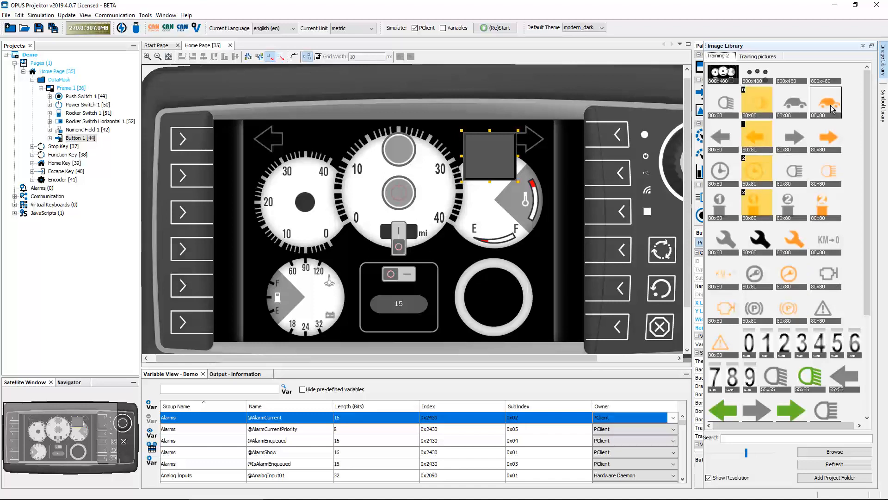
left_click(828, 139, "ctrl")
left_click(827, 173, "ctrl")
left_click(821, 209, "ctrl")
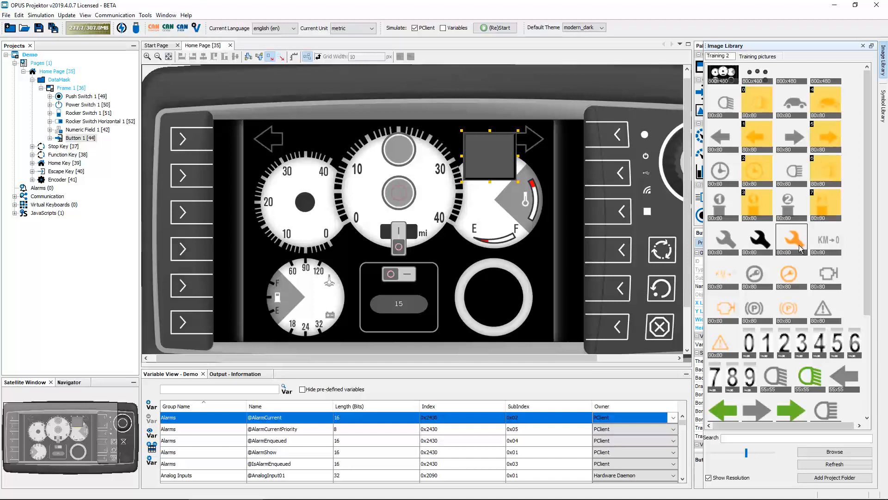
left_click(792, 238, "ctrl")
left_click(790, 273, "ctrl")
left_click(788, 305, "ctrl")
left_click(725, 307, "ctrl")
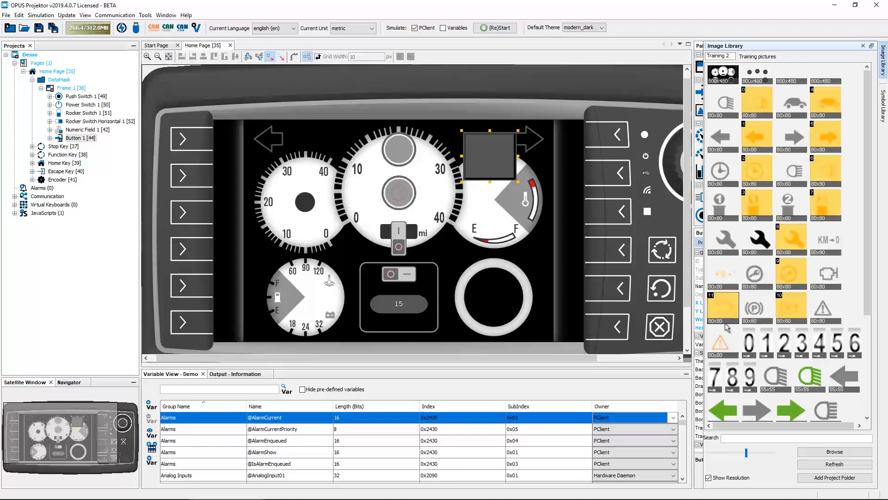
left_click(720, 343, "ctrl")
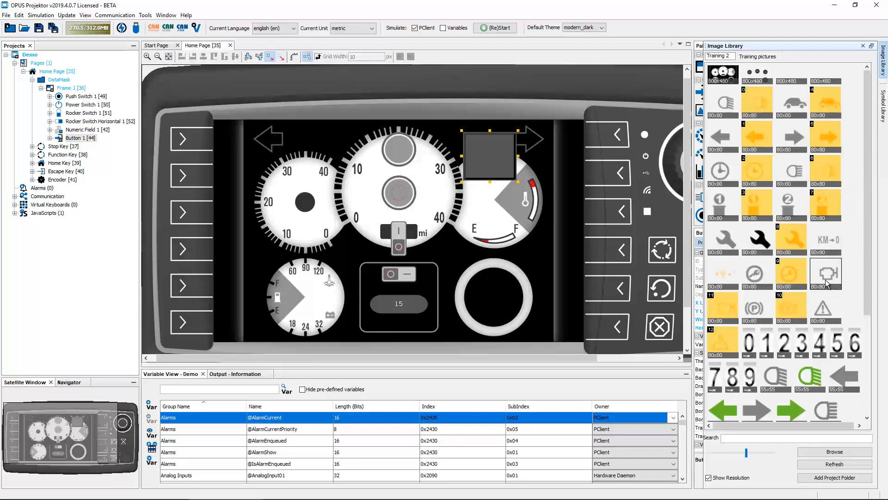
left_click_drag(725, 194, 465, 208)
left_click_drag(298, 184, 296, 185)
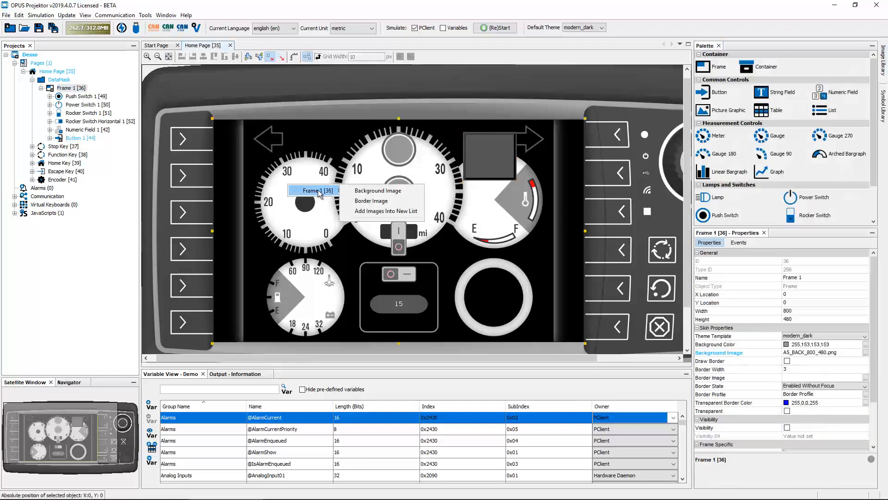
- Create List 1 from the dropped images and move it onto the left gauge
left_click(377, 214)
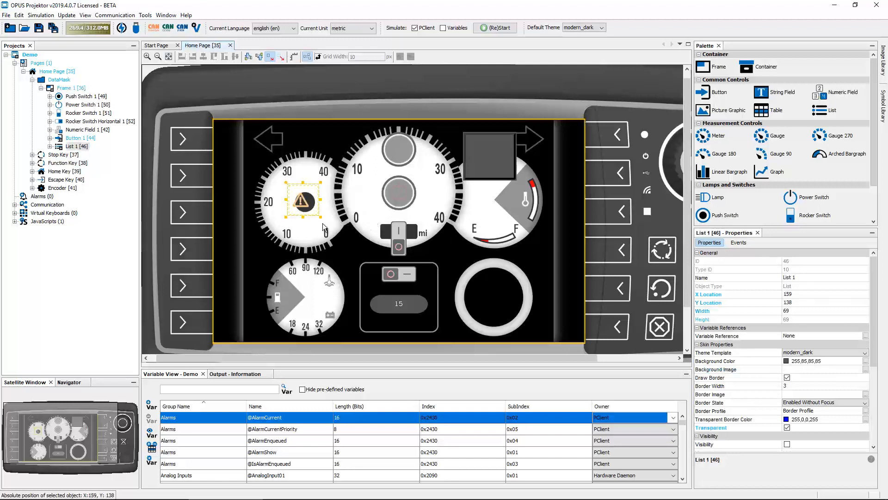
left_click_drag(299, 204, 290, 217)
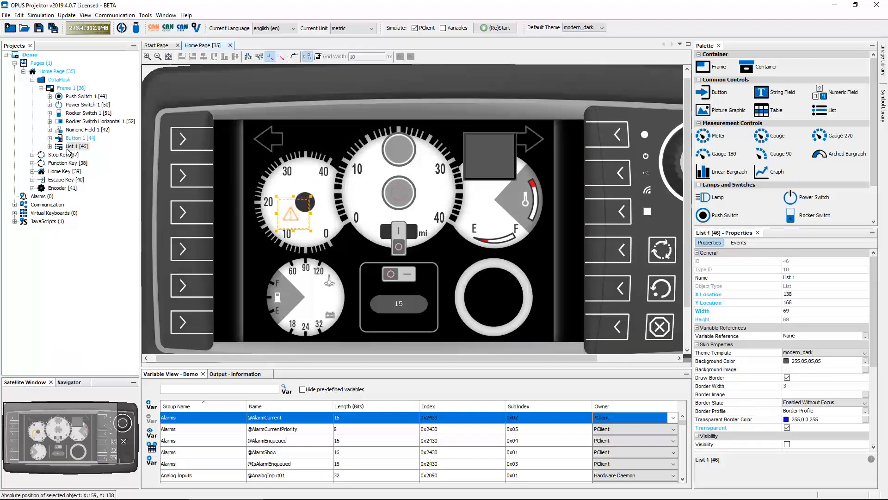
scroll(743, 324, "down", 5)
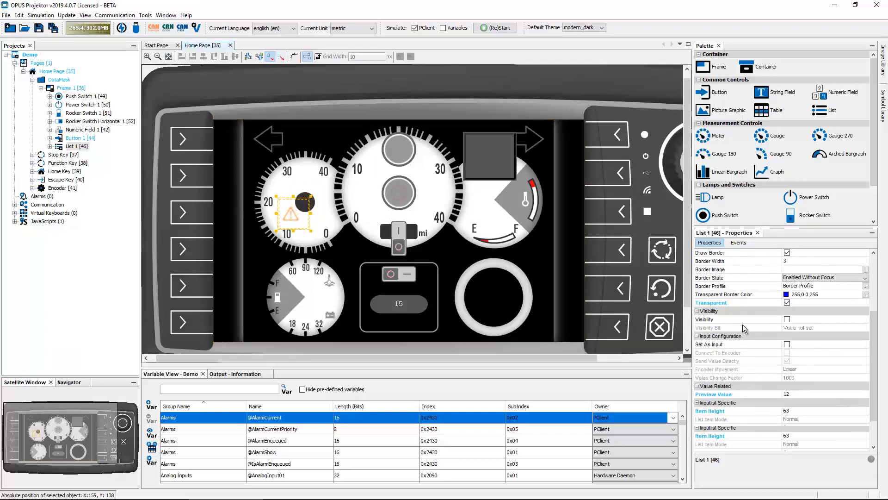
- Set List 1's Preview Value to 1 to show the orange arrow, and expand it in the tree
left_click(805, 396)
type("0")
key("Return")
left_click(806, 396)
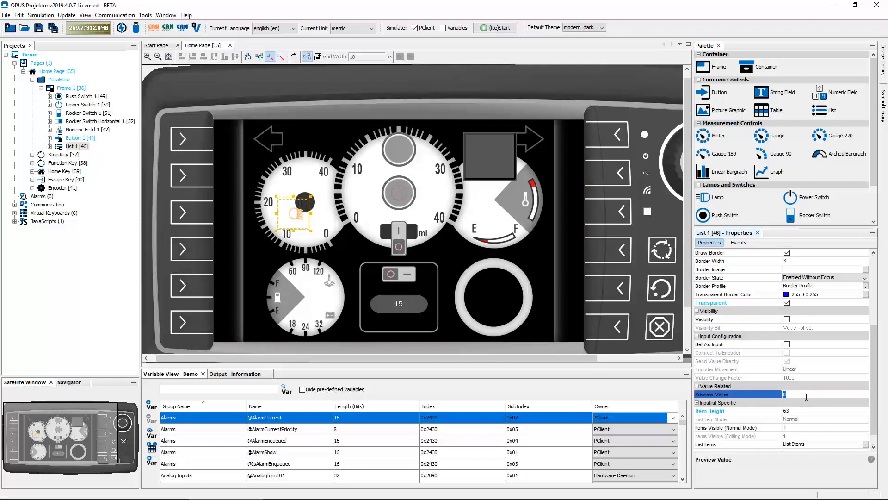
key("Return")
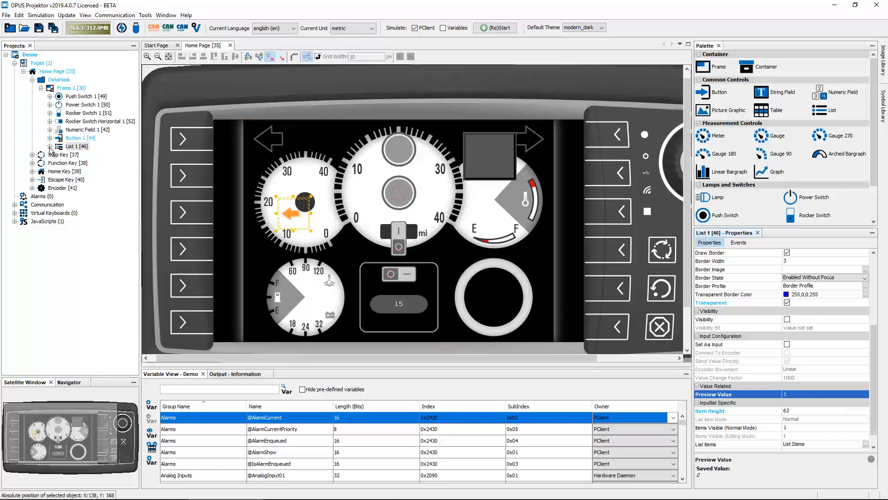
double_click(77, 146)
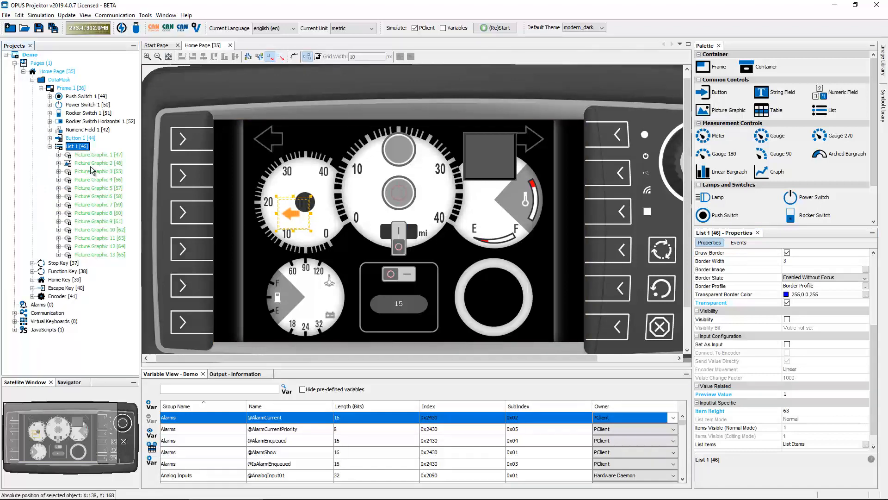
- Reopen the Image Library, swap the order of images 9 and 10, and clear the selection
left_click(883, 62)
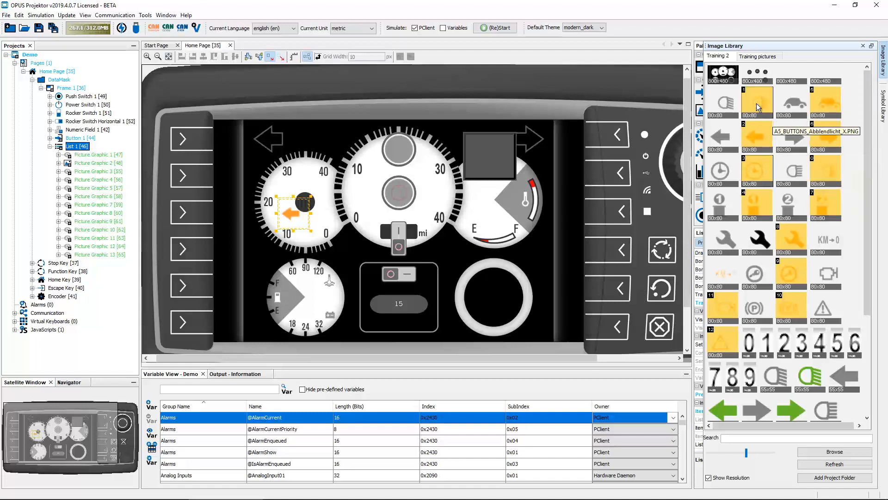
left_click(788, 307)
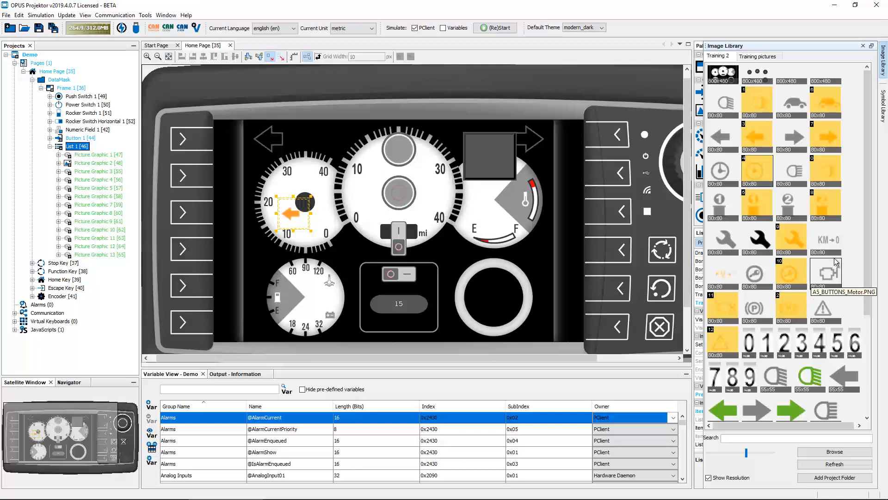
left_click(825, 242)
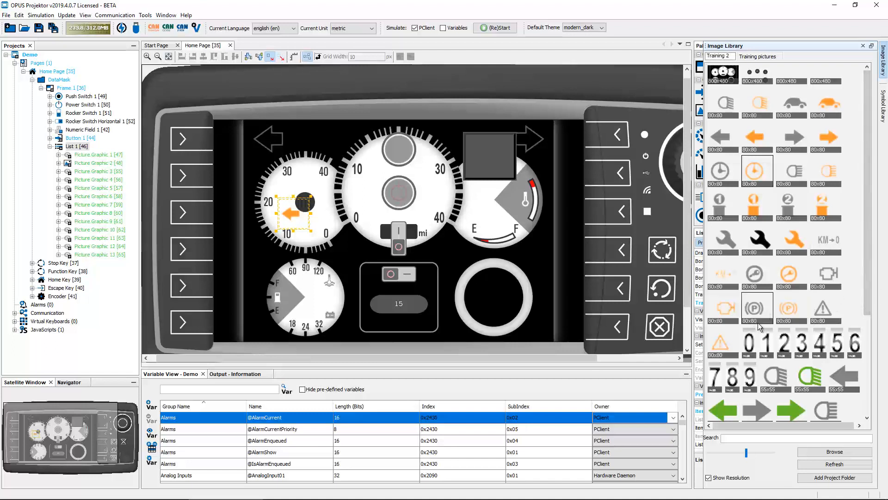
- Select the digit images 0 through 9 in the Training 2 set
left_click(750, 350, "ctrl")
left_click(768, 350, "ctrl")
left_click(786, 350, "ctrl")
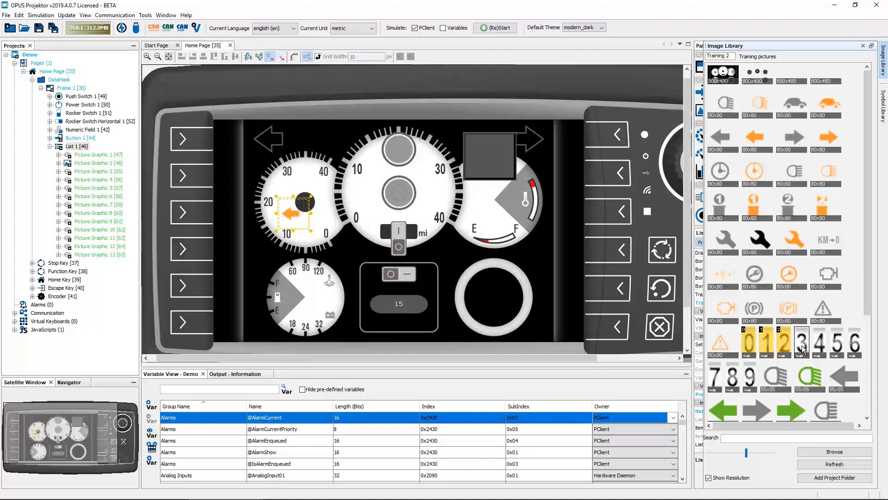
left_click(803, 350, "ctrl")
left_click(819, 351, "ctrl")
left_click(837, 350, "ctrl")
left_click(854, 350, "ctrl")
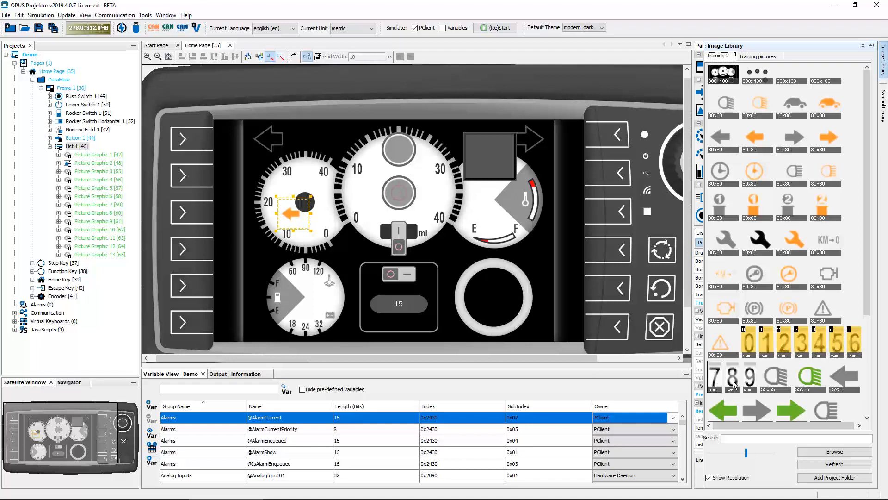
left_click(715, 376, "ctrl")
left_click(733, 377, "ctrl")
left_click(749, 377, "ctrl")
- Add the selected digits to Favourites and show the new Favourites tab
right_click(748, 378)
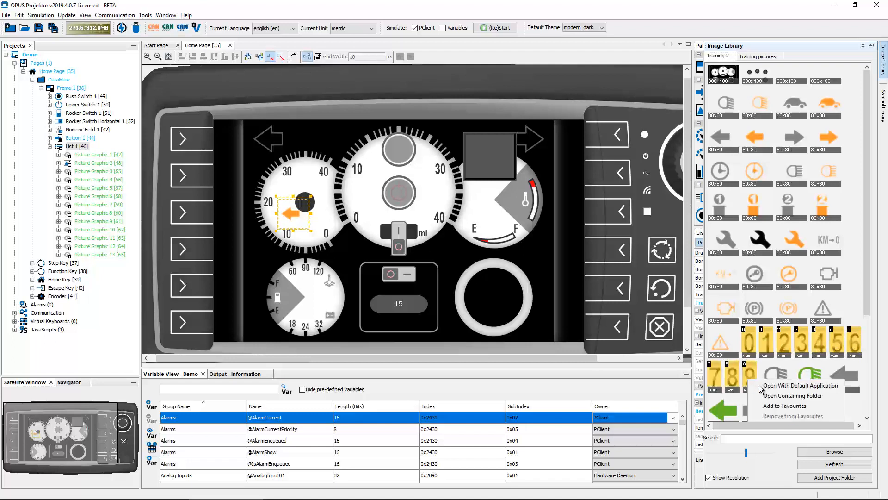
left_click(784, 406)
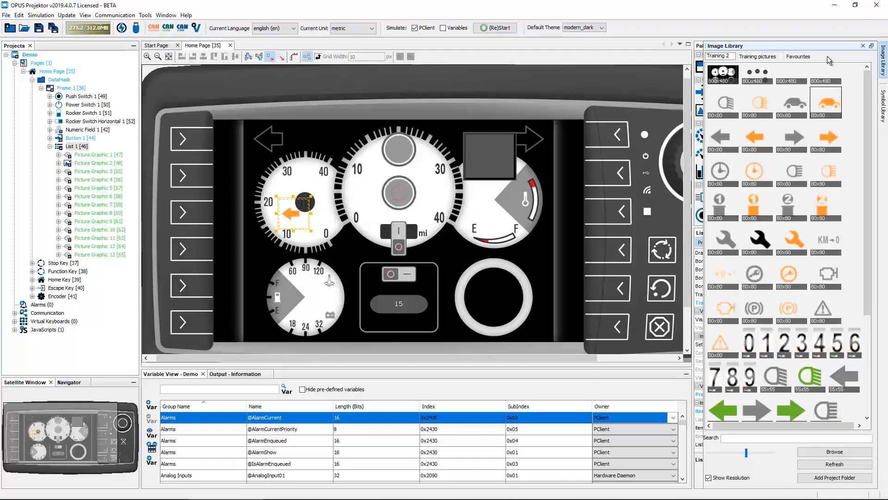
left_click(800, 56)
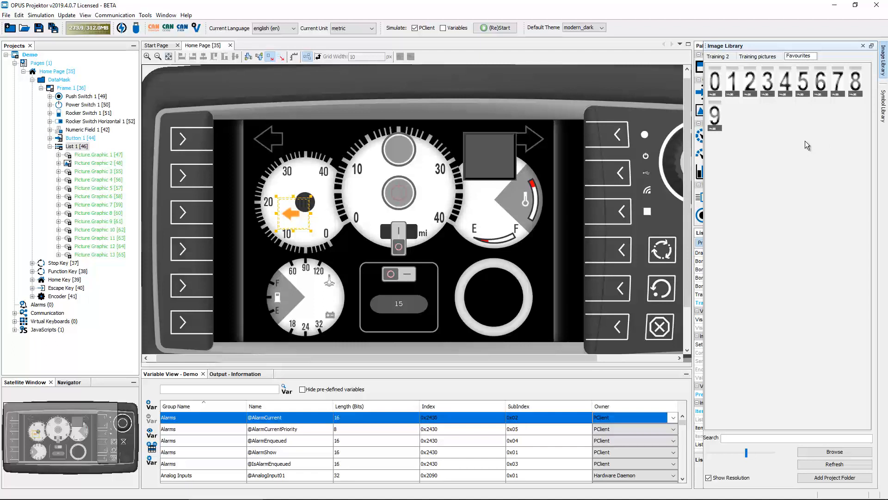
- Remove digits 0, 1 and 2 from Favourites, leaving 3–9, then show Training pictures
right_click(715, 85)
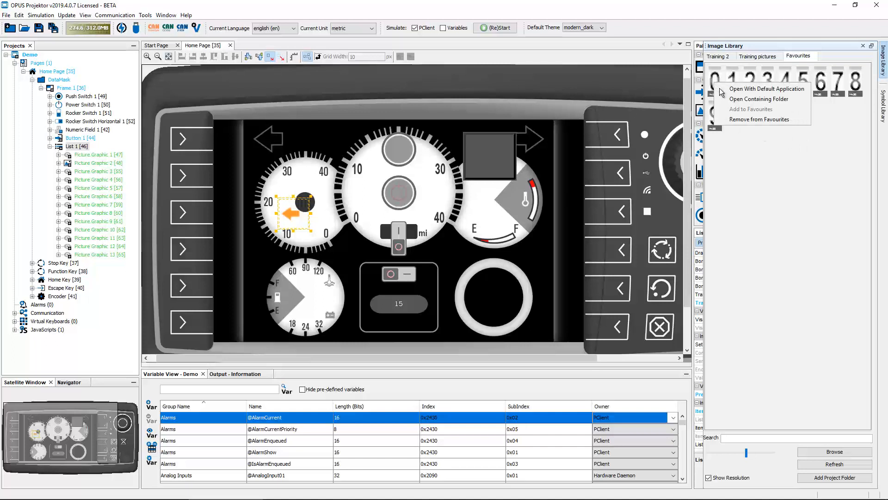
left_click(776, 119)
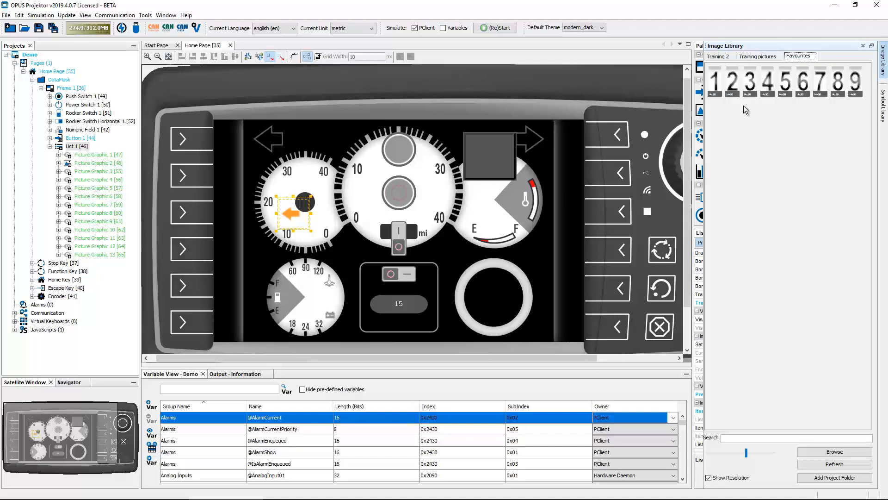
left_click(718, 84)
left_click(733, 84, "ctrl")
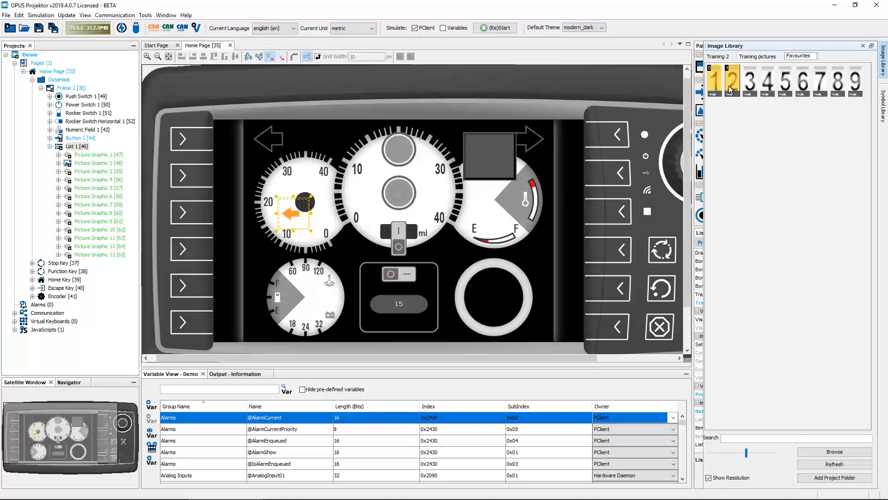
right_click(733, 84)
left_click(753, 122)
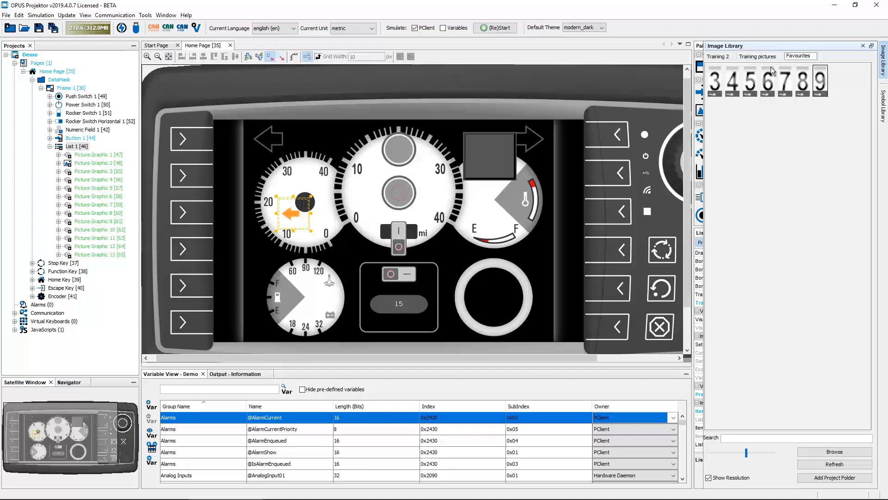
left_click(757, 57)
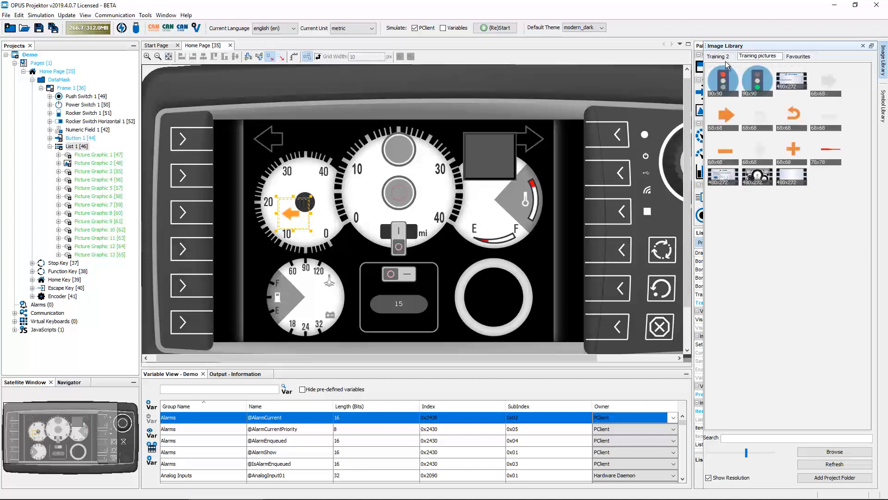
- Browse the Favourites and Training pictures images, dismissing the 9-digit image's options unchanged
left_click(799, 56)
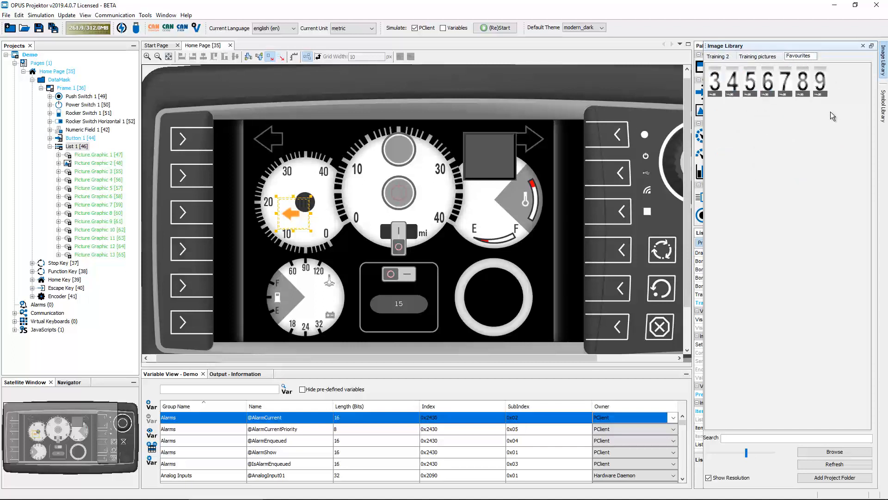
right_click(817, 91)
left_click(772, 148)
left_click(753, 58)
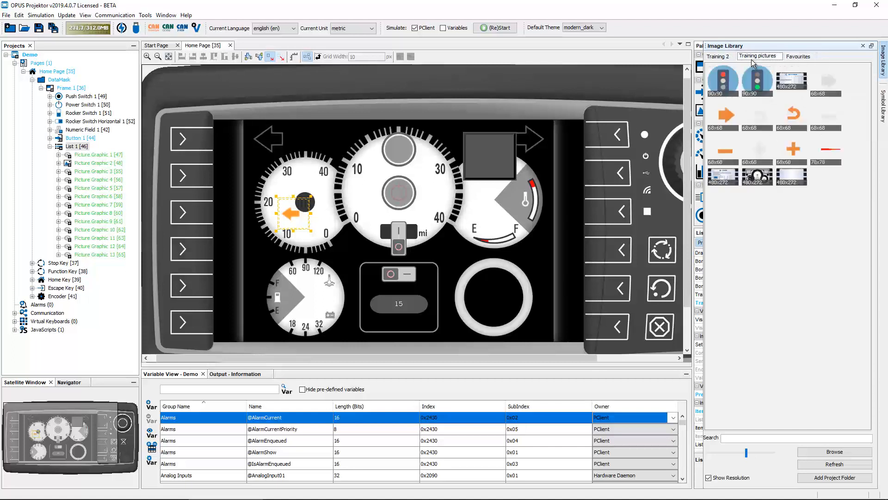
- Search the image library for 'back', then clear the term and show the Training 2 images
left_click(754, 438)
type("back")
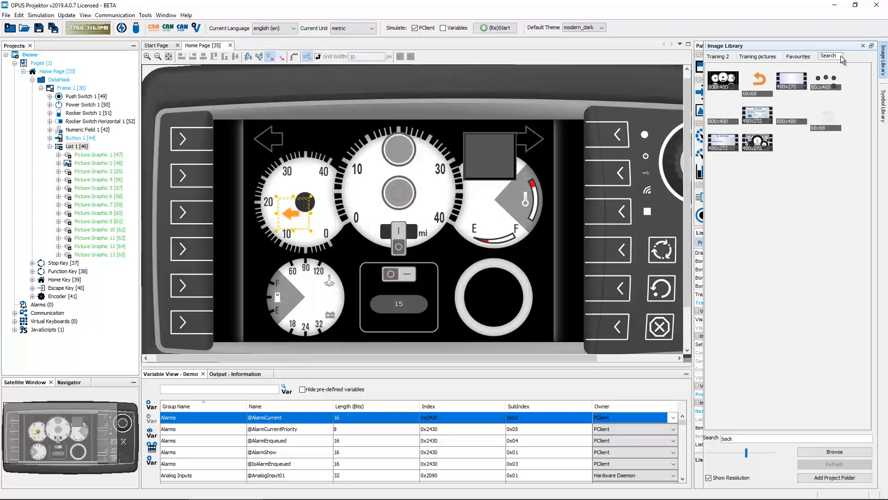
left_click(813, 56)
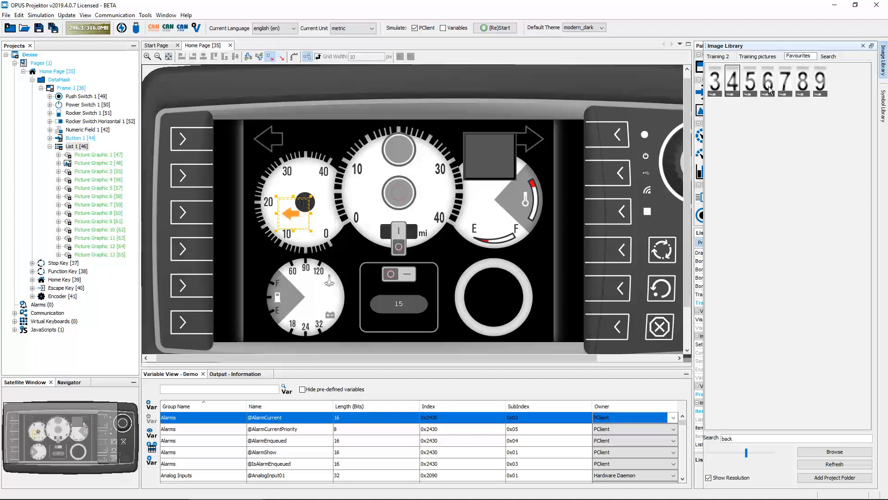
left_click(830, 57)
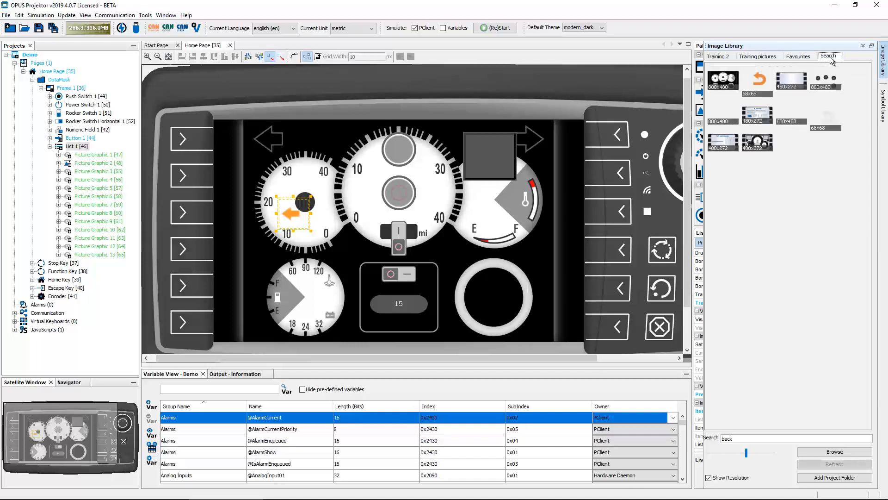
left_click_drag(746, 441, 690, 440)
key("BackSpace")
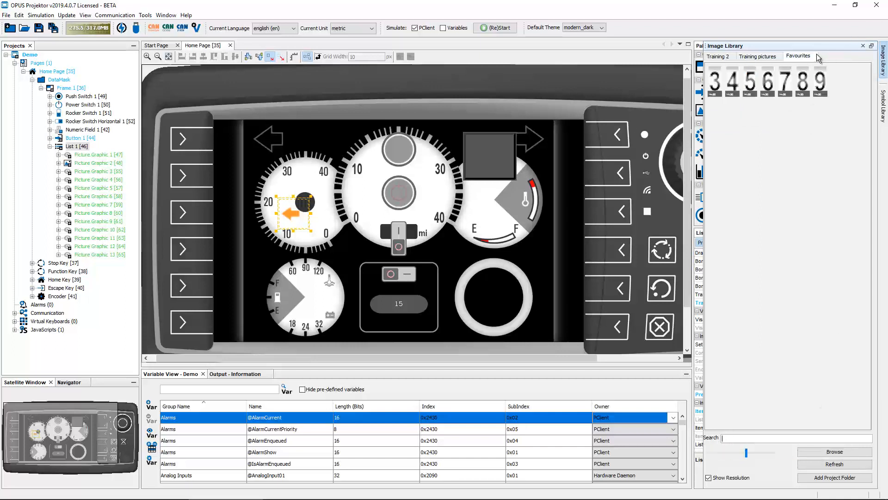
left_click(724, 57)
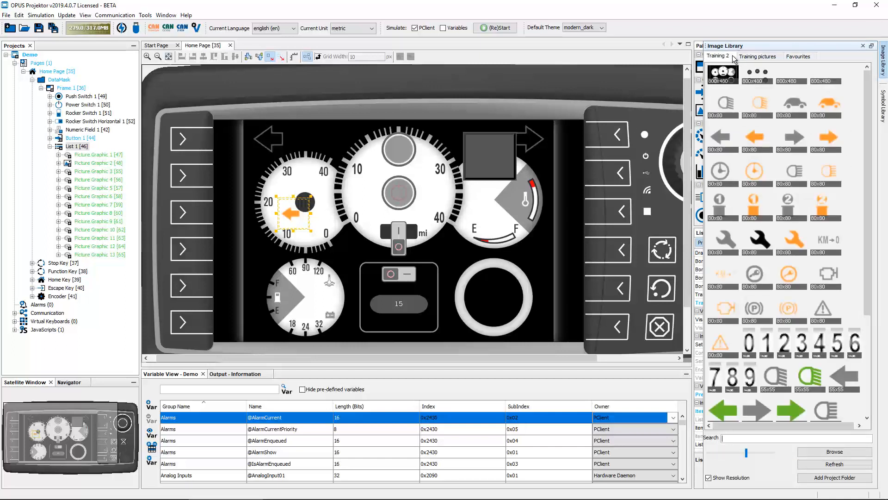
- Show the Training pictures category's Close Category options, then dismiss them so every category stays open
right_click(764, 54)
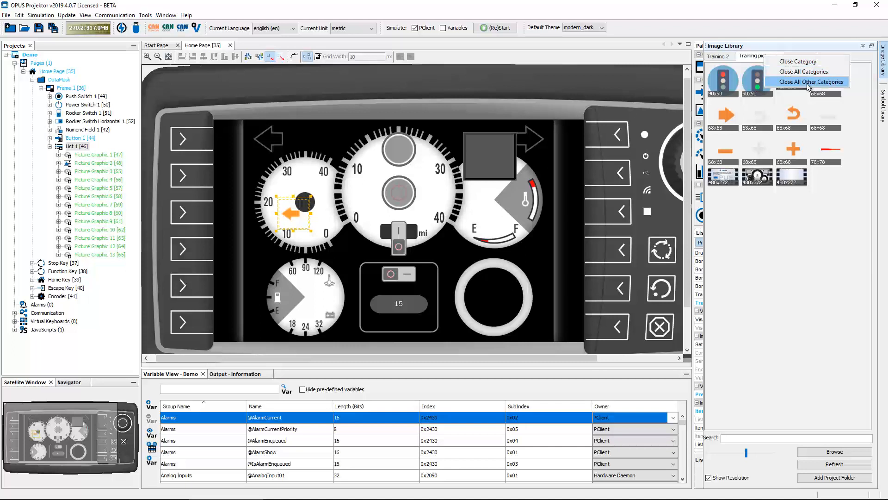
left_click(751, 56)
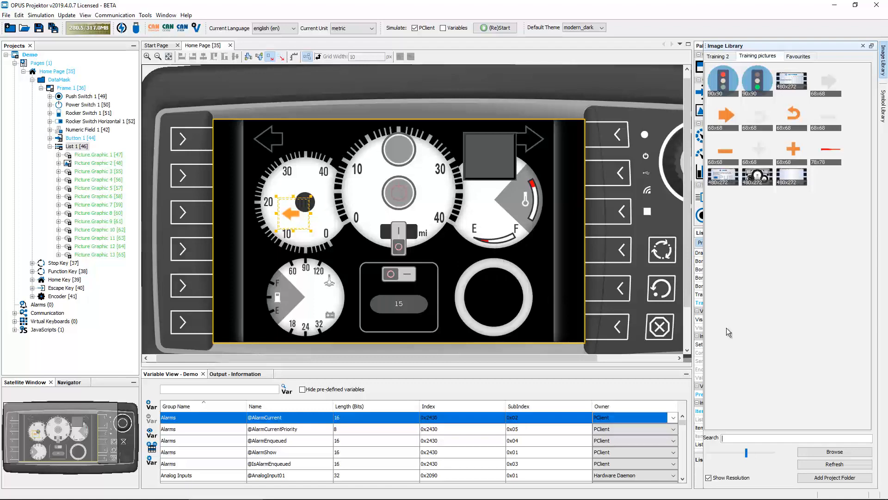
- Add the project's original_images folder to the library and open a gauge image in its default application
left_click(839, 480)
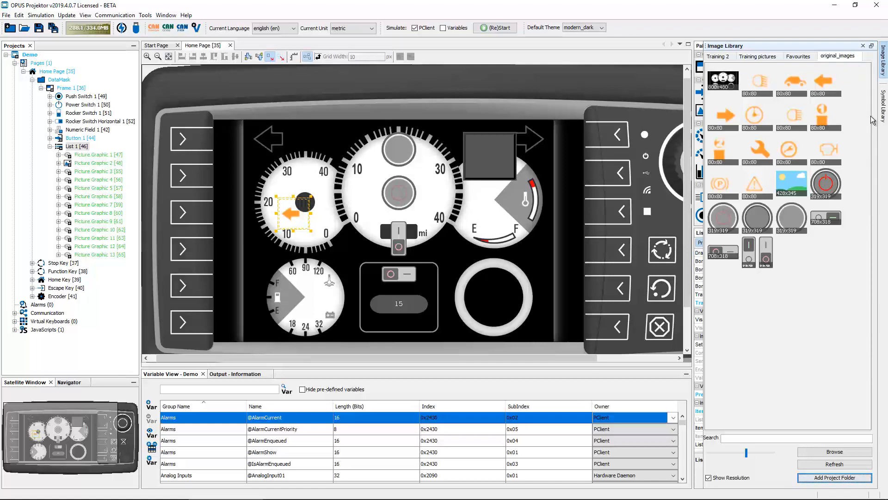
right_click(788, 152)
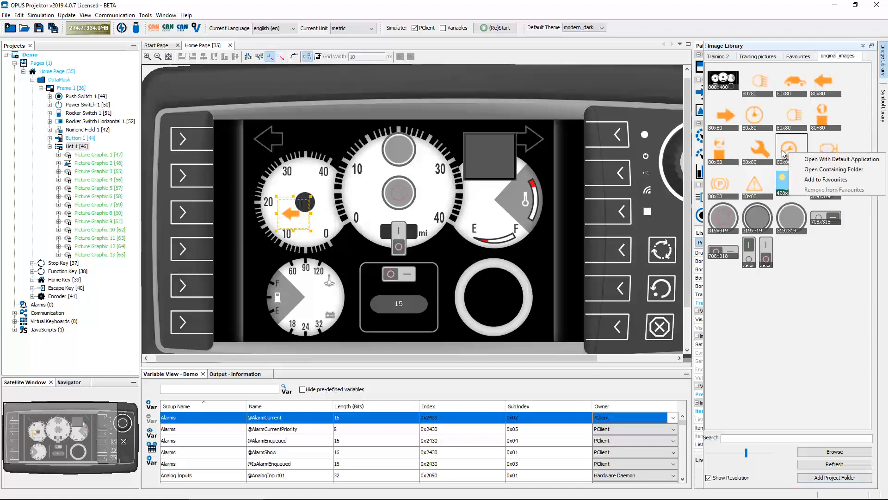
left_click(829, 159)
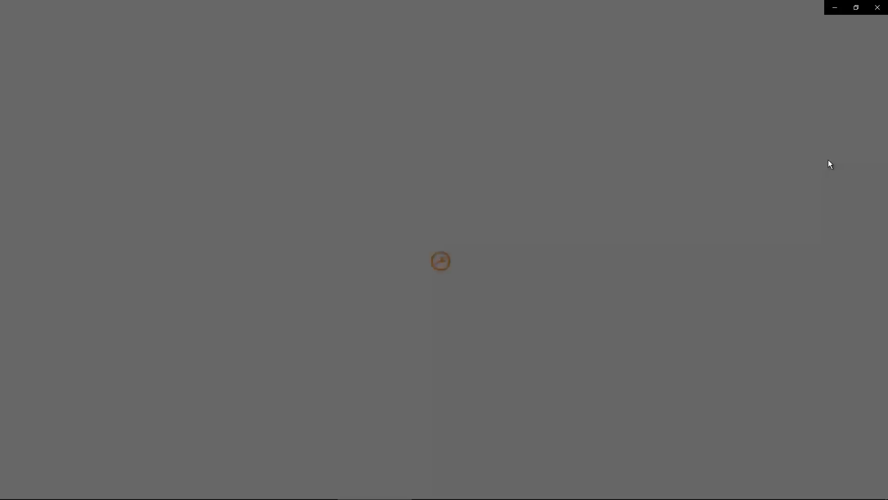